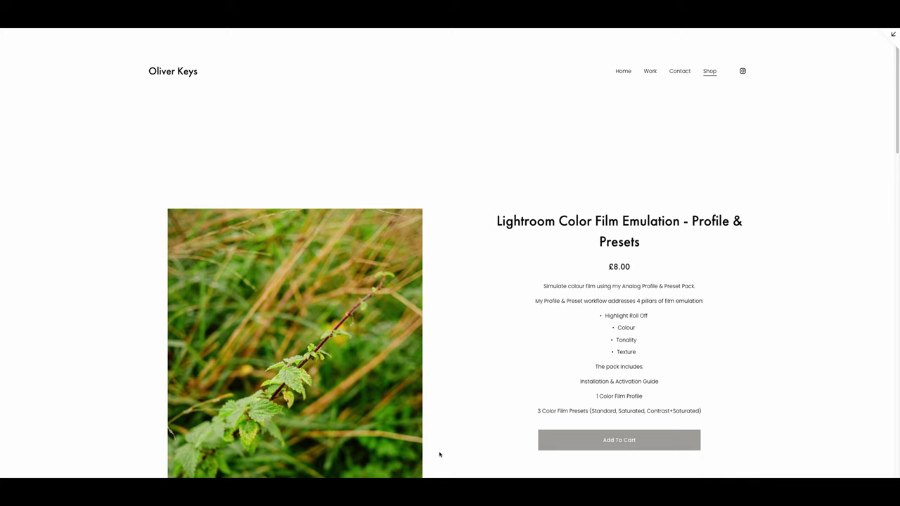
- Scroll down through the images on the £8.00 Lightroom Color Film Emulation product page
scroll(442, 453, down, 1)
scroll(447, 453, down, 1)
scroll(451, 452, down, 1)
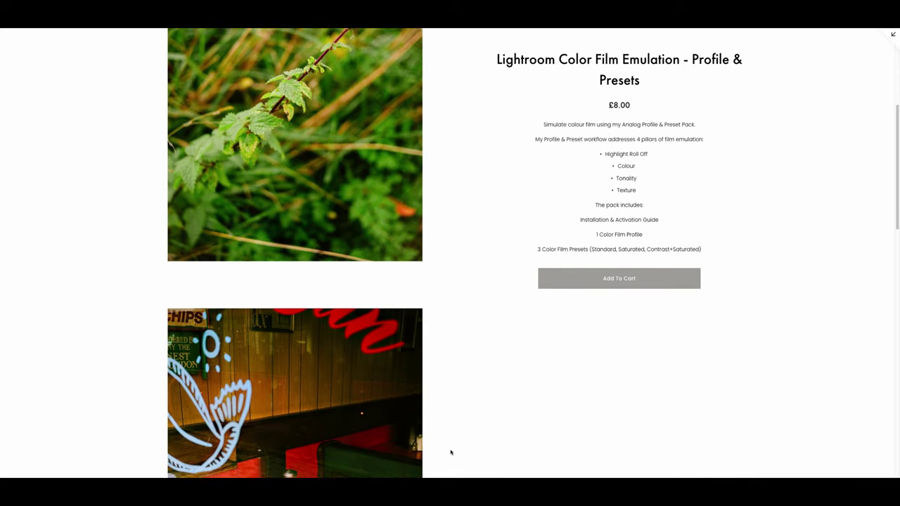
scroll(451, 452, down, 2)
scroll(450, 452, down, 1)
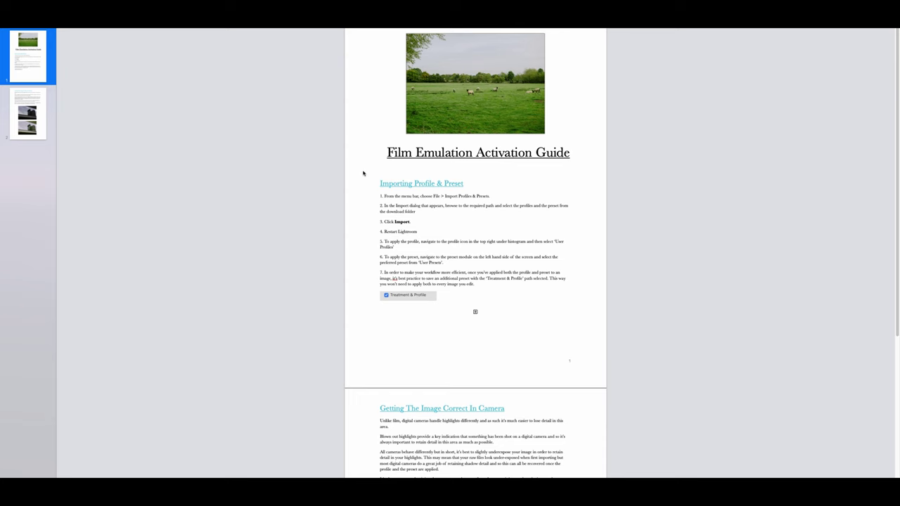
- Scroll the Activation Guide PDF to page 2, 'Getting The Image Correct In Camera'
scroll(364, 176, down, 3)
scroll(363, 178, down, 4)
scroll(363, 187, down, 2)
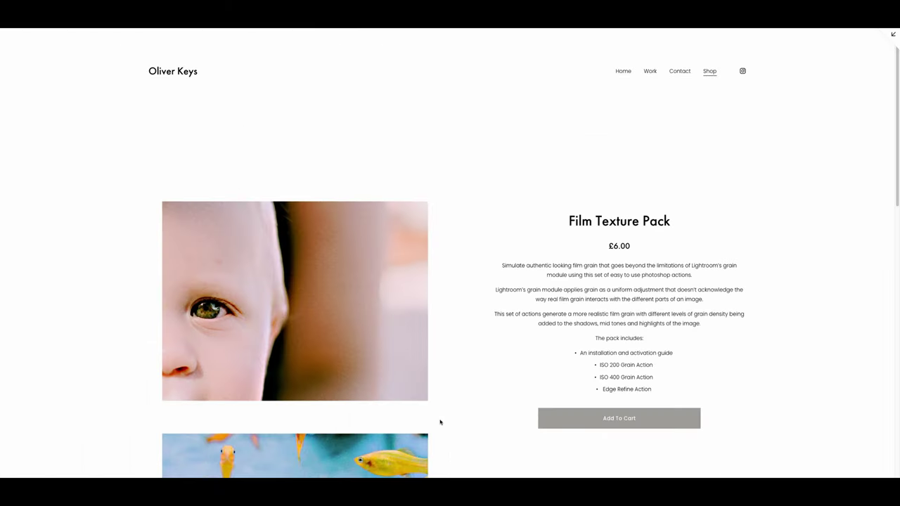
- Scroll through the £6.00 Film Texture Pack page, then raise Lightroom's Grain Amount slider
scroll(439, 422, down, 2)
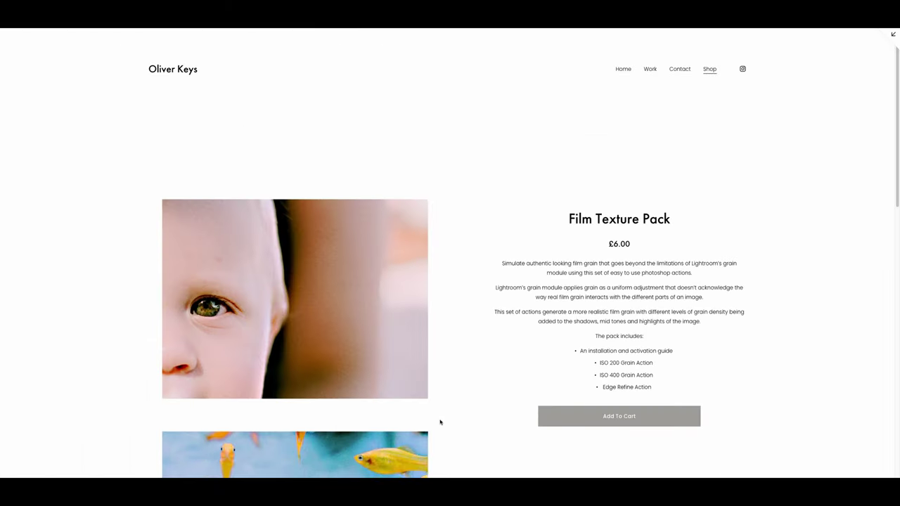
scroll(440, 422, down, 3)
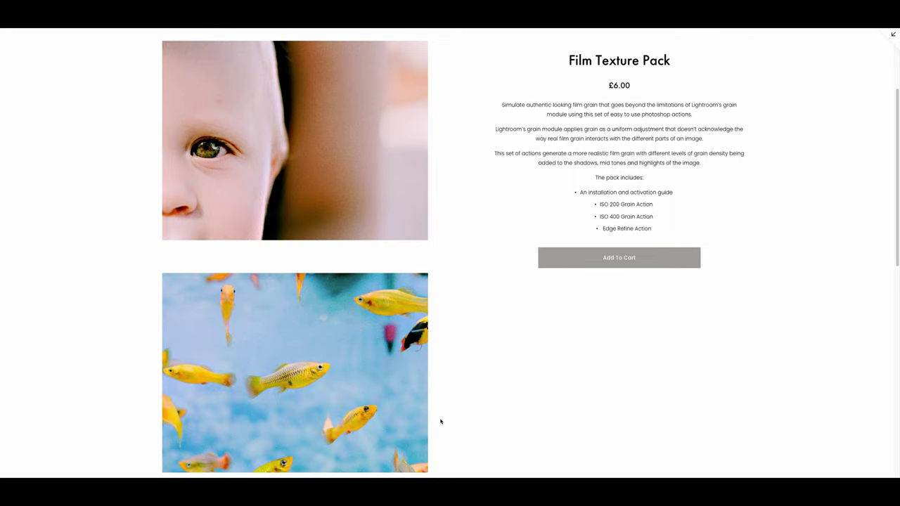
scroll(441, 421, down, 3)
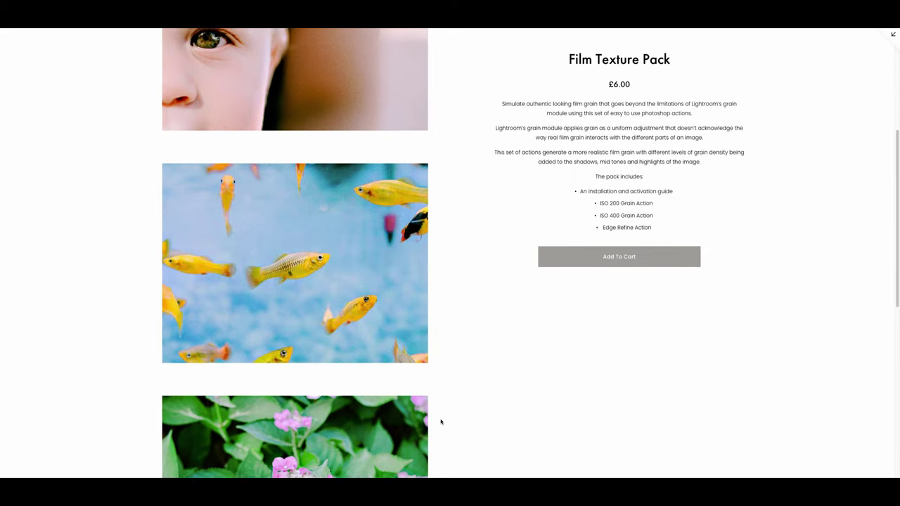
scroll(441, 422, down, 5)
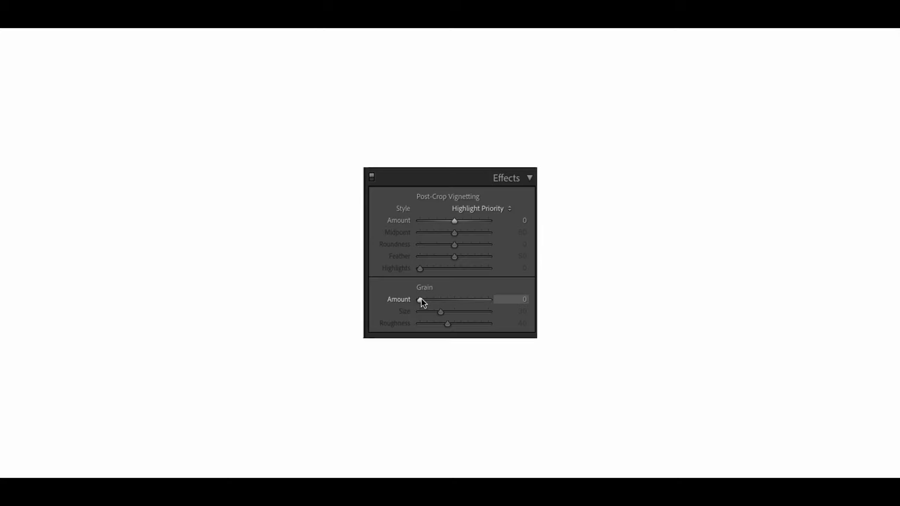
drag(420, 299, 445, 304)
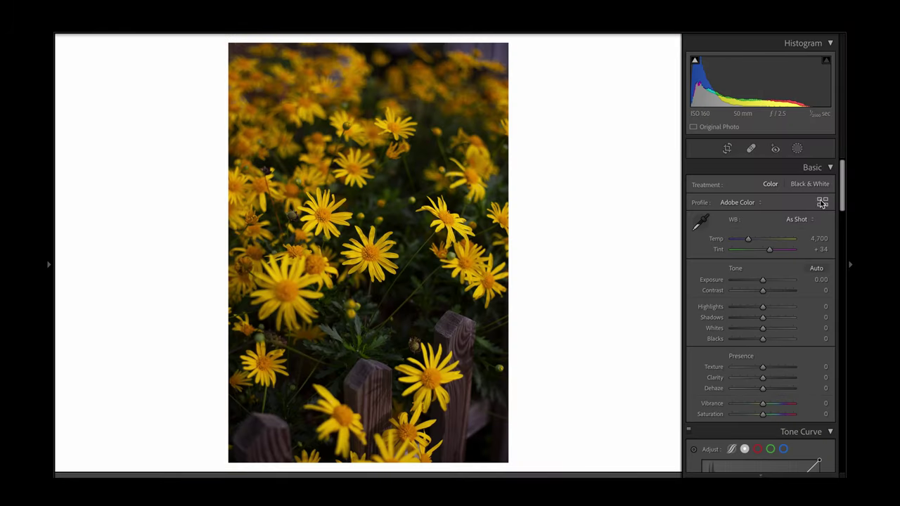
- Open the Profile Browser for the yellow daisy photo
click(821, 203)
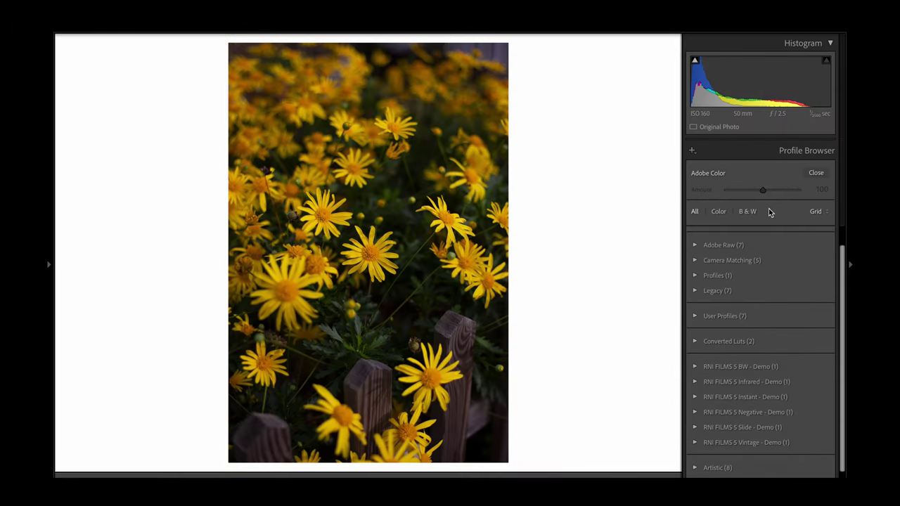
- Expand Adobe Raw, try Adobe Color and Adobe Landscape, then settle on Adobe Neutral
click(695, 245)
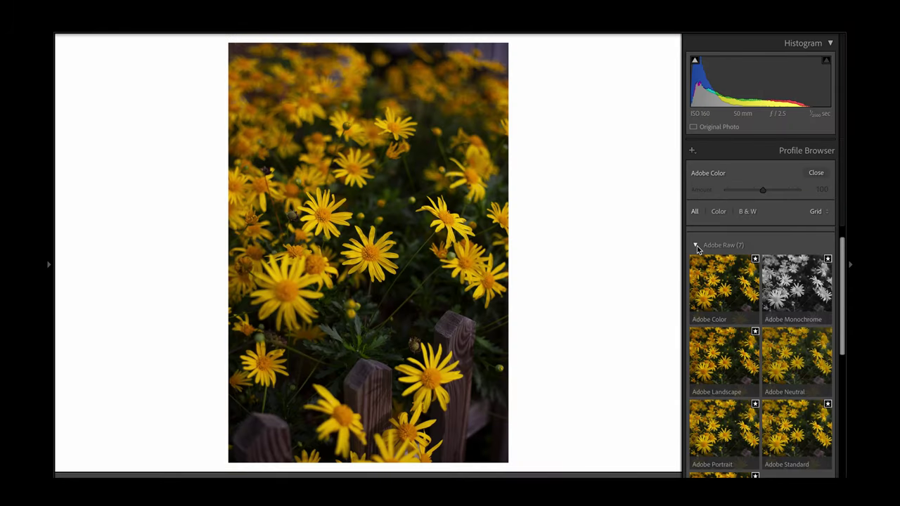
click(706, 283)
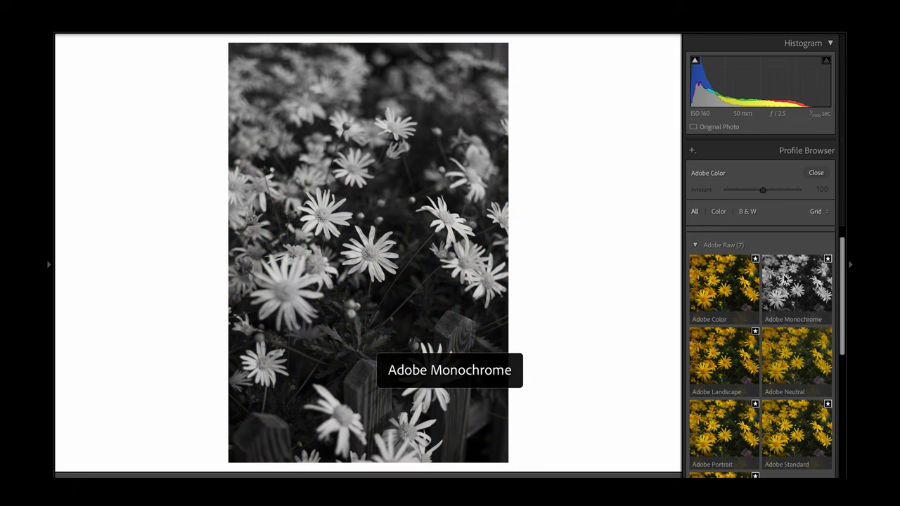
click(712, 357)
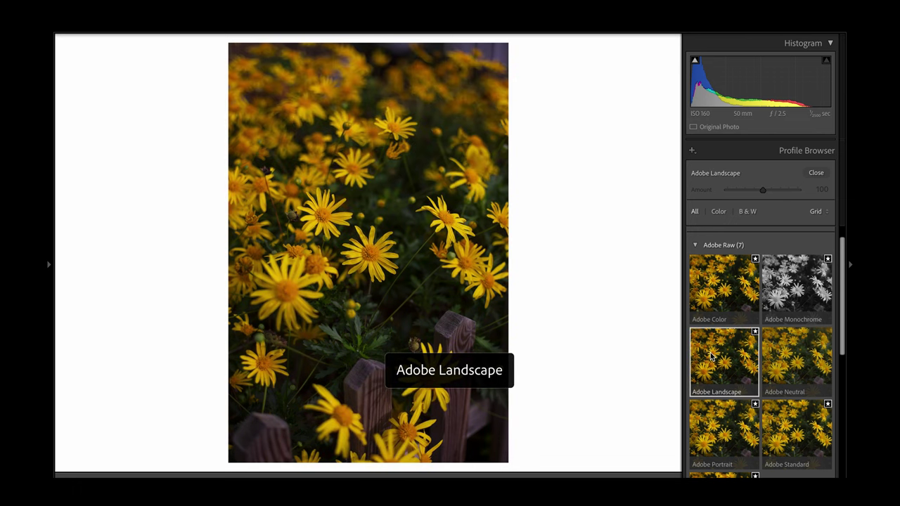
click(778, 345)
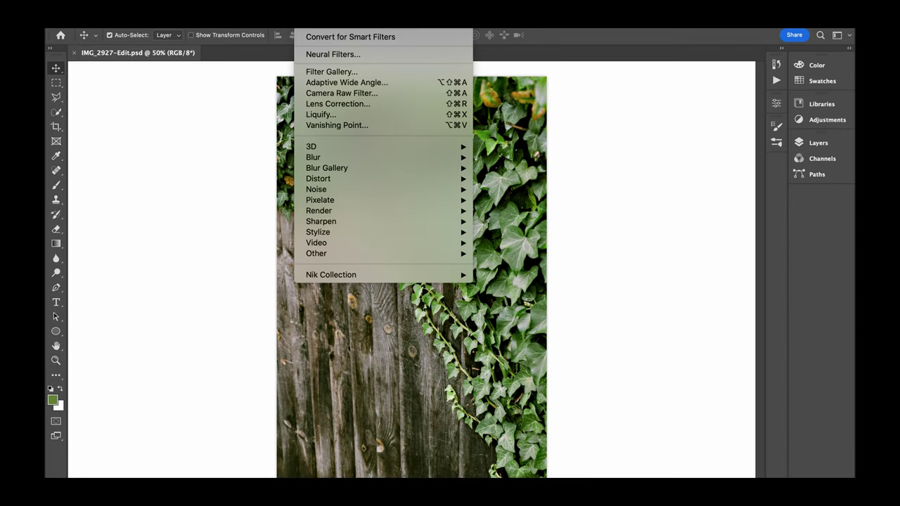
- Open Camera Raw Filter on the ivy photo and start Create Profile, cancelling Create Preset
click(333, 93)
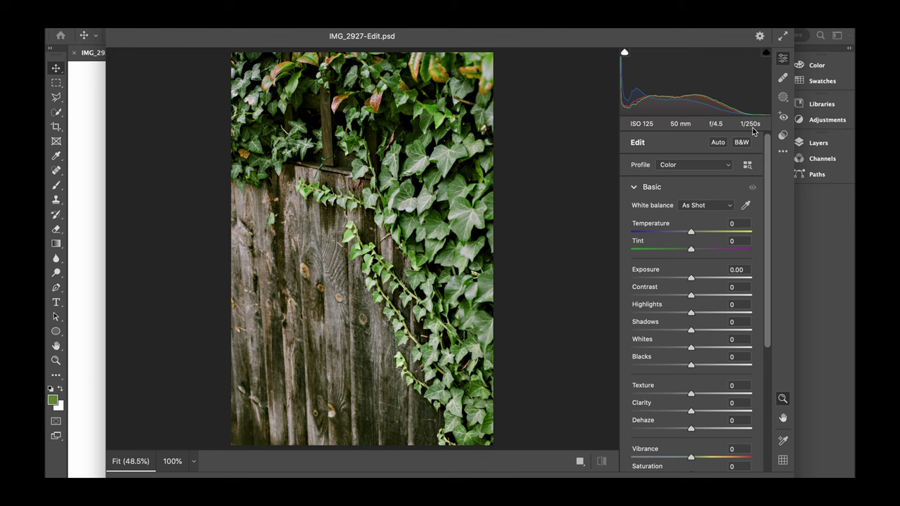
click(782, 135)
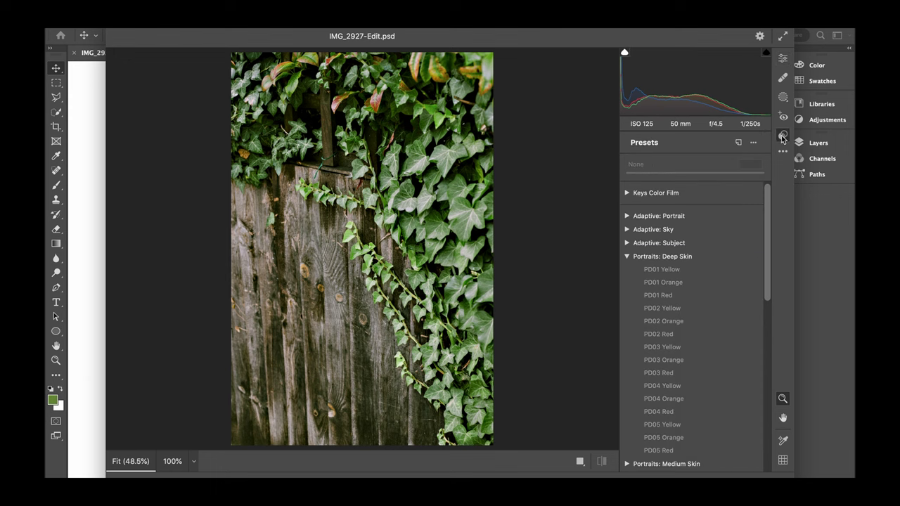
click(739, 144)
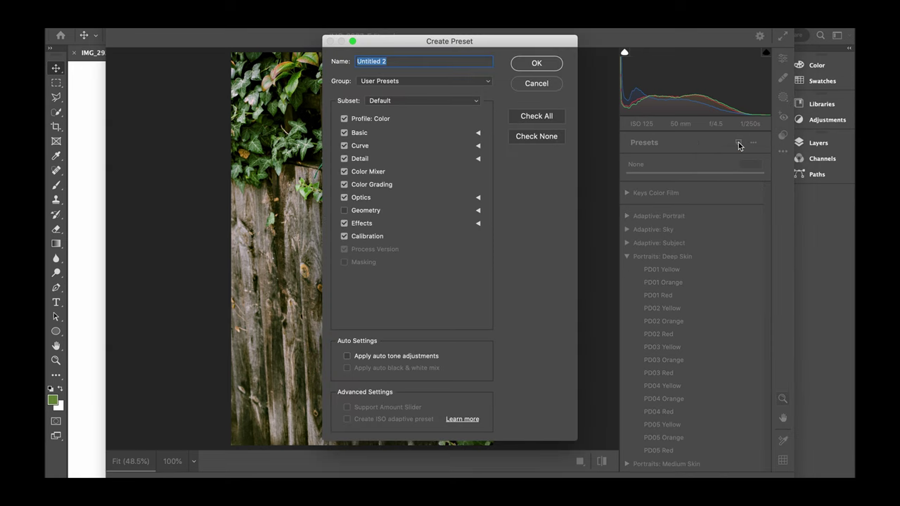
click(553, 86)
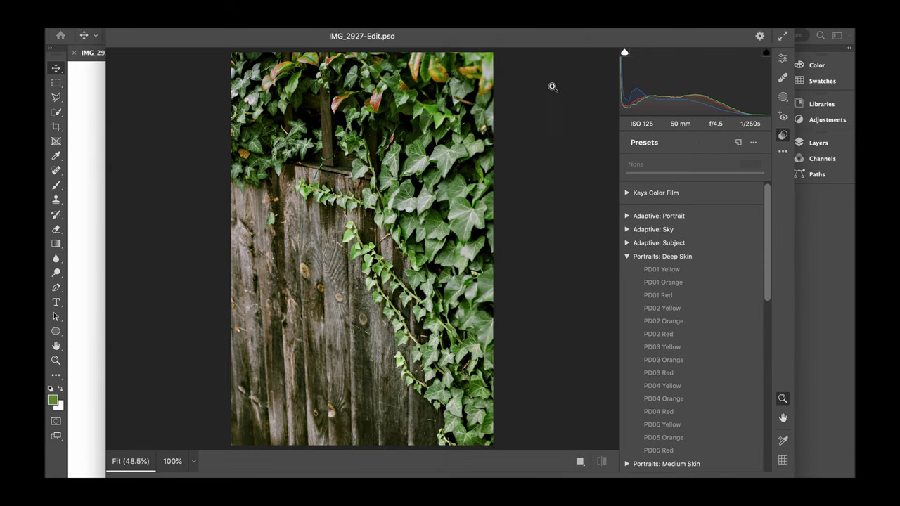
click(738, 144)
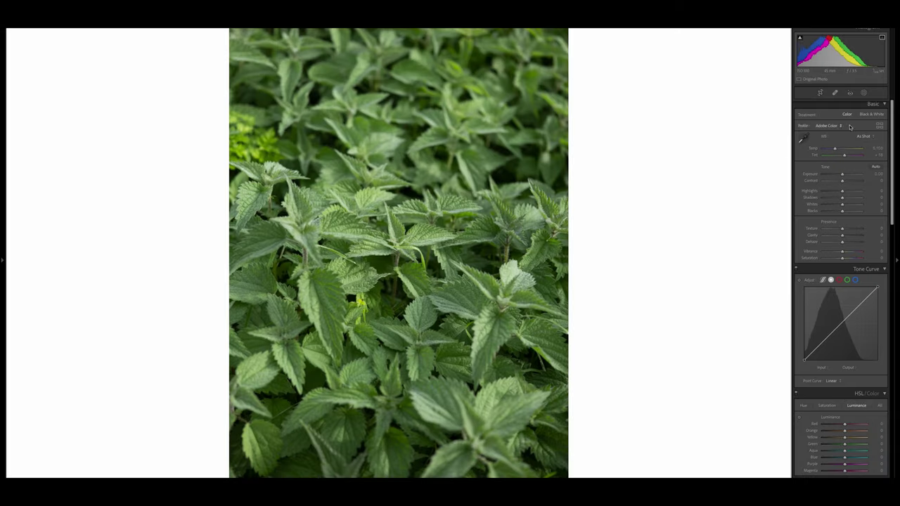
- Apply the Keys Analog user profile to the nettle photo from the Profile Browser
click(879, 126)
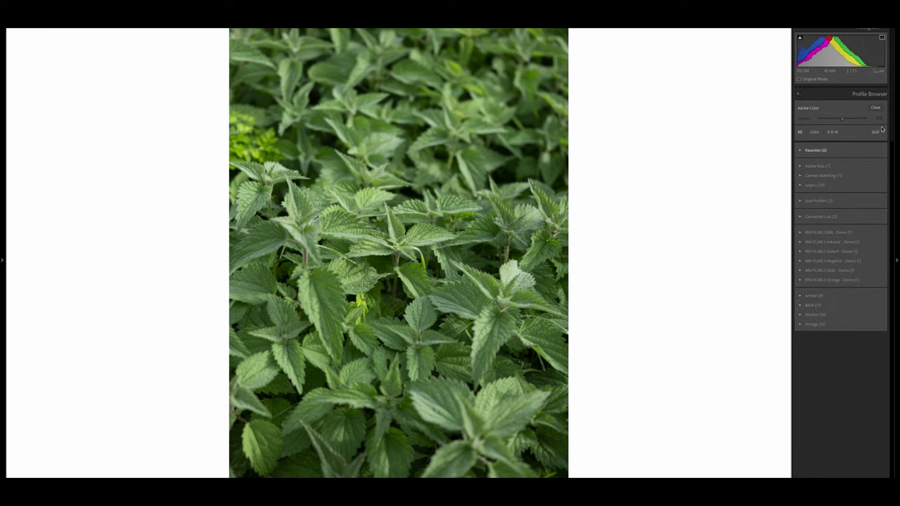
click(800, 202)
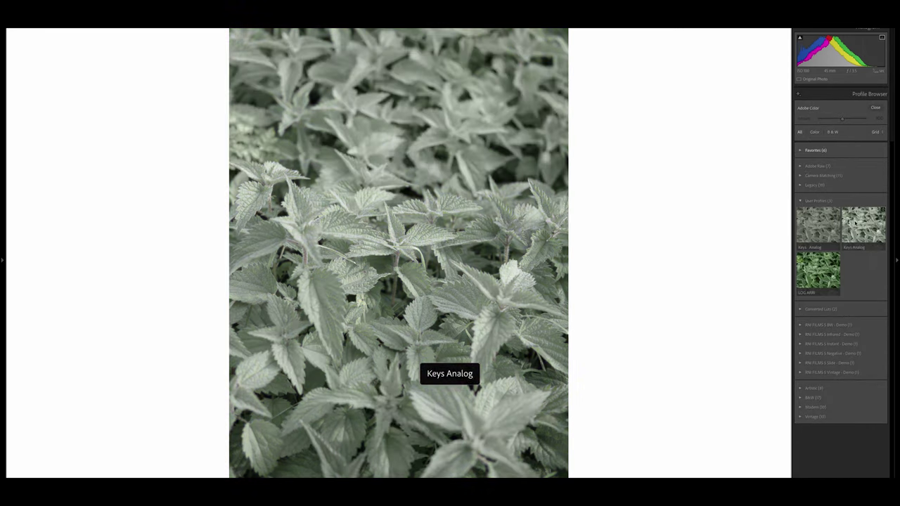
click(856, 221)
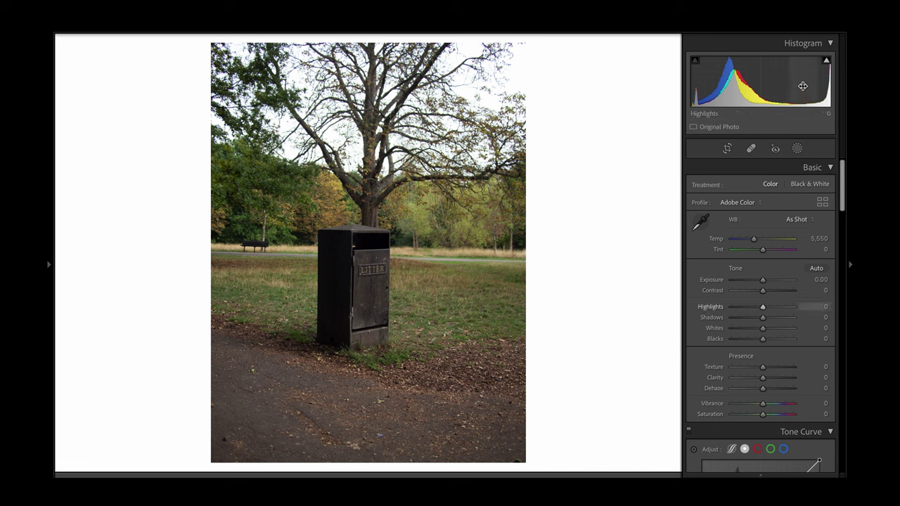
- Turn on highlight clipping, paste the film-look settings, and compare Before/After
mouse_move(826, 61)
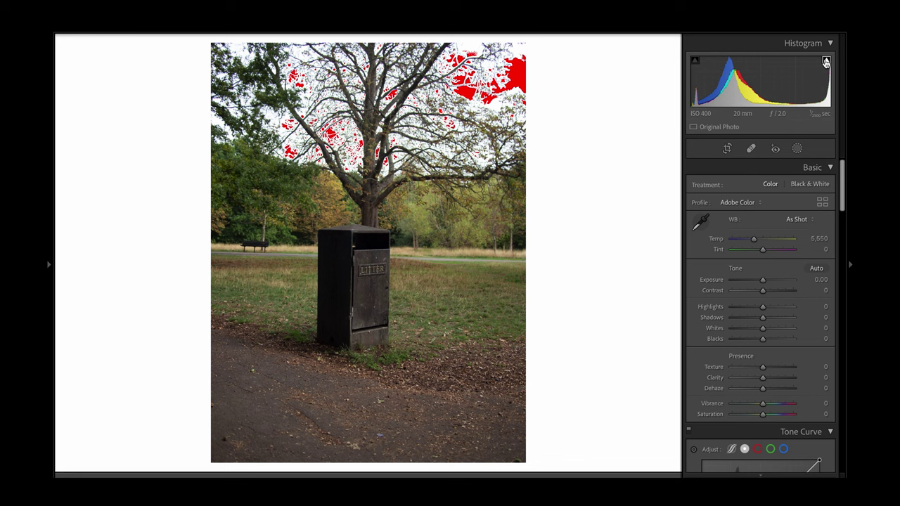
click(826, 61)
key(ctrl+shift+v)
key(backslash)
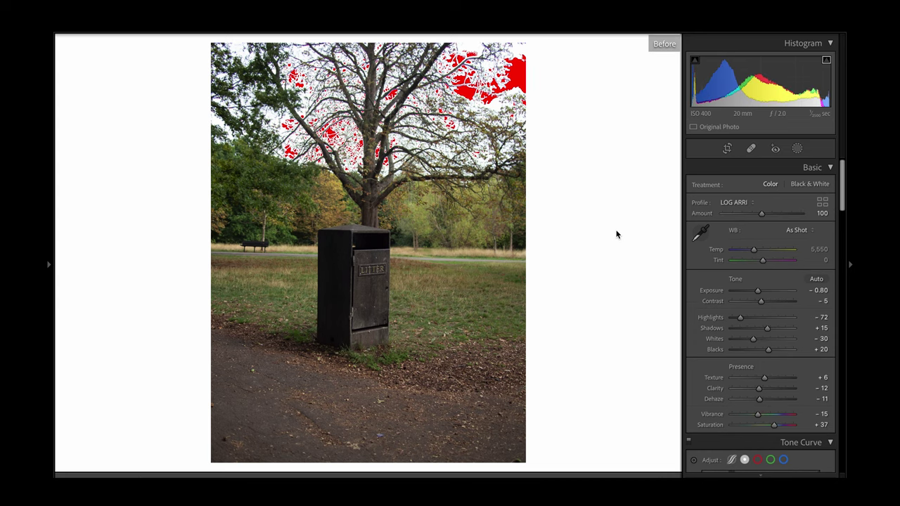
key(backslash)
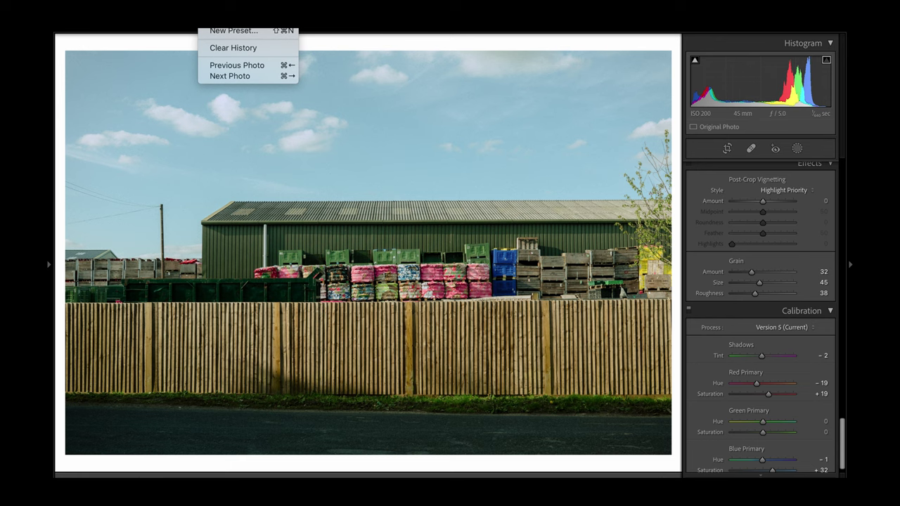
- Save a develop preset named KeysFilm that includes Treatment & Profile
click(221, 32)
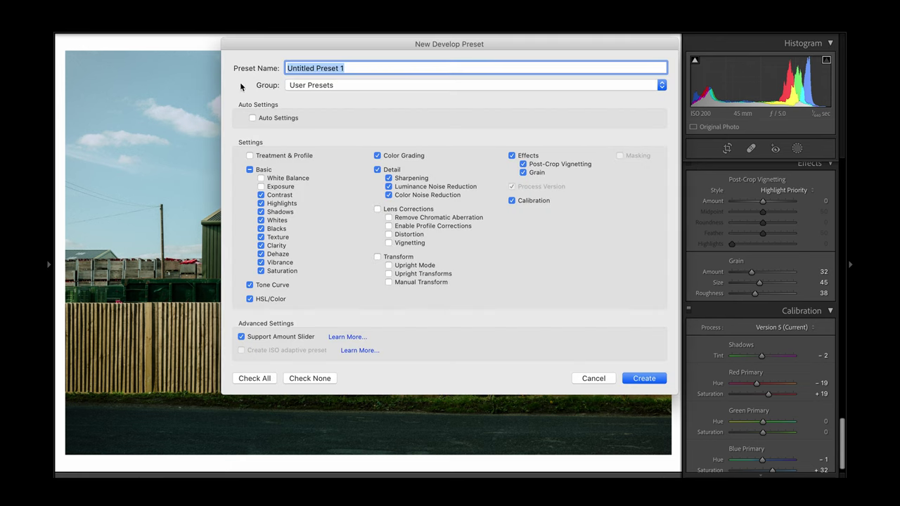
click(250, 157)
triple_click(313, 67)
text(KeysFilm)
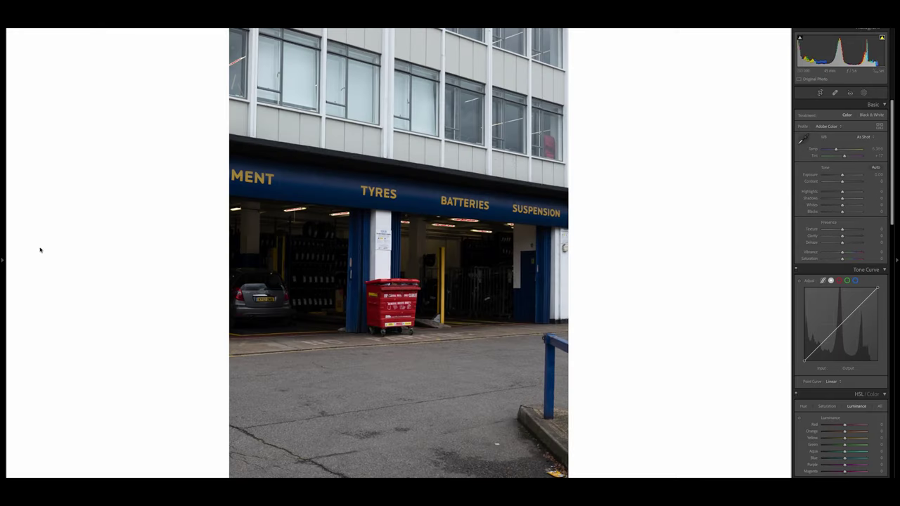
- Apply the Keys Film + Profile preset to the tyre-shop photo
click(2, 260)
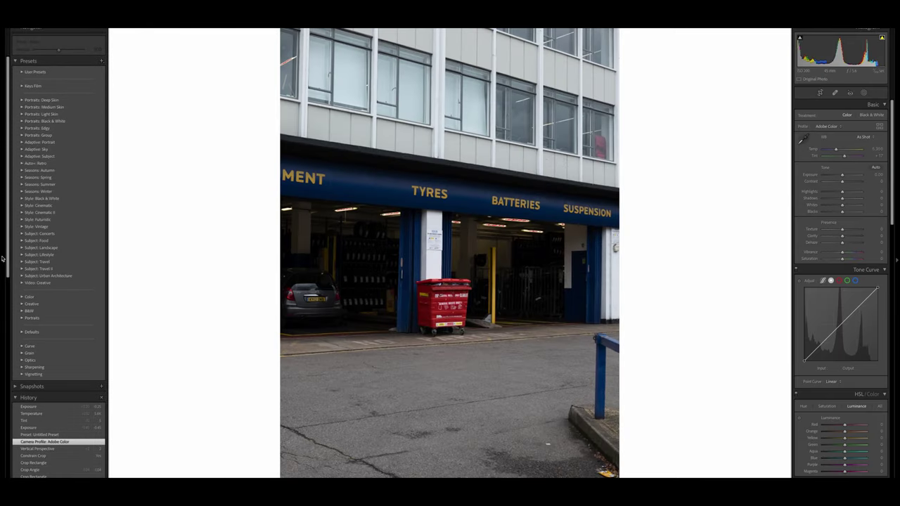
click(21, 87)
click(44, 108)
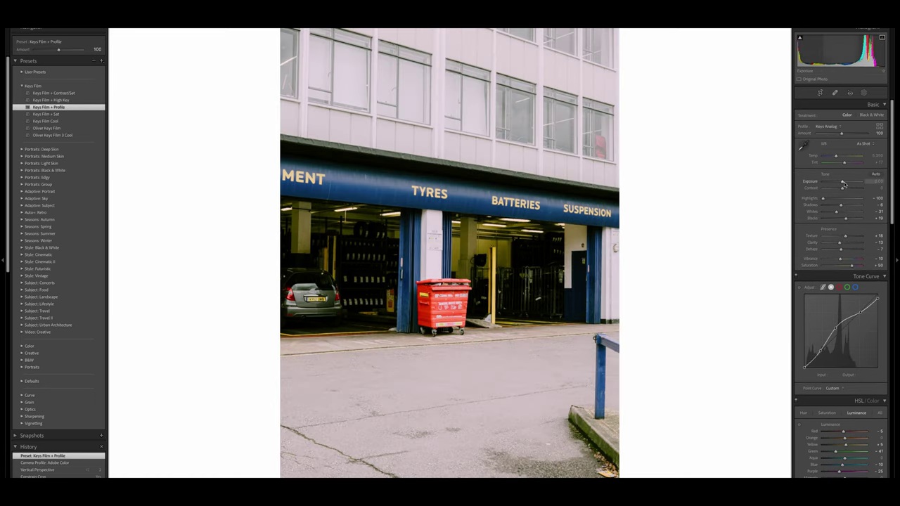
- Lower Exposure and Tint slightly and raise Grain Amount to 24
drag(843, 184, 842, 185)
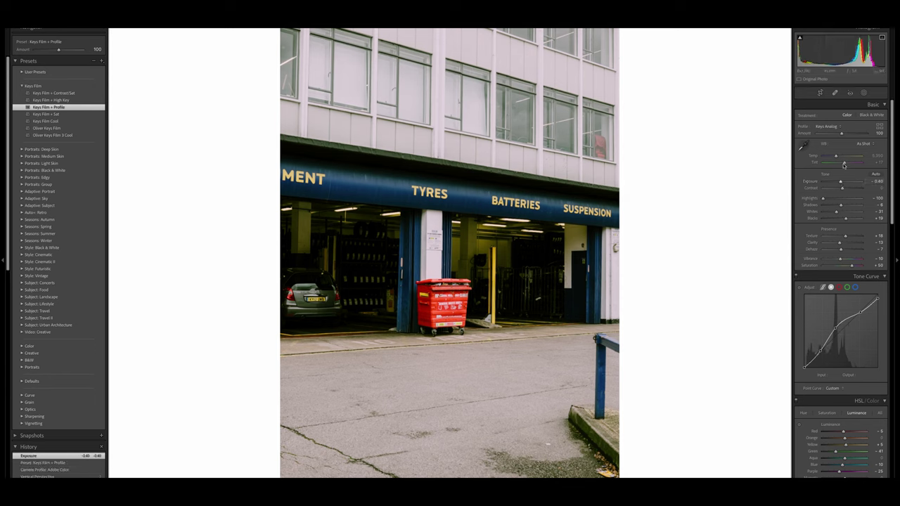
drag(844, 163, 836, 156)
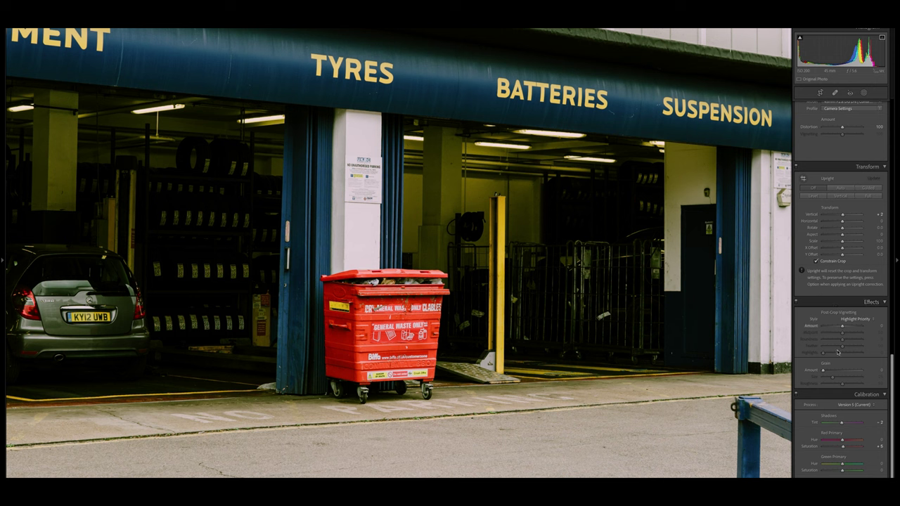
drag(823, 371, 837, 385)
- Send the tyre-shop photo from Lightroom to Adobe Photoshop 2022 for editing
right_click(452, 245)
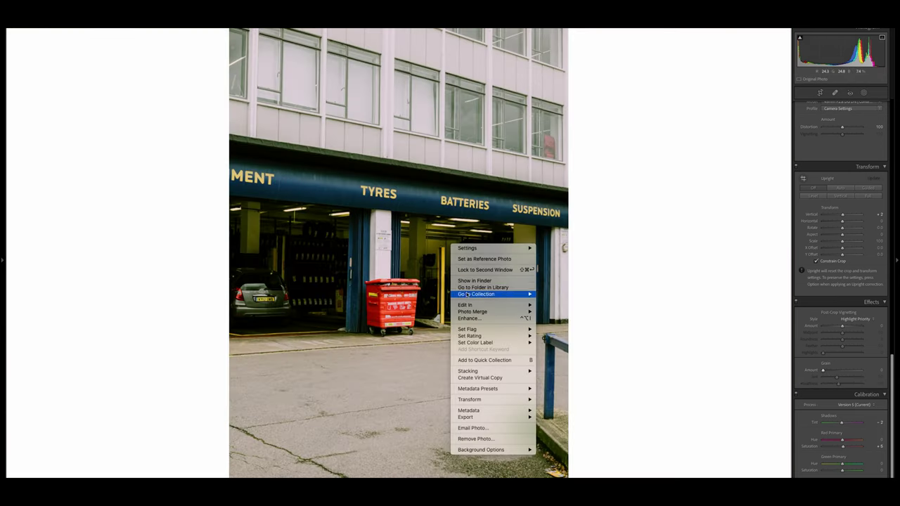
mouse_move(468, 304)
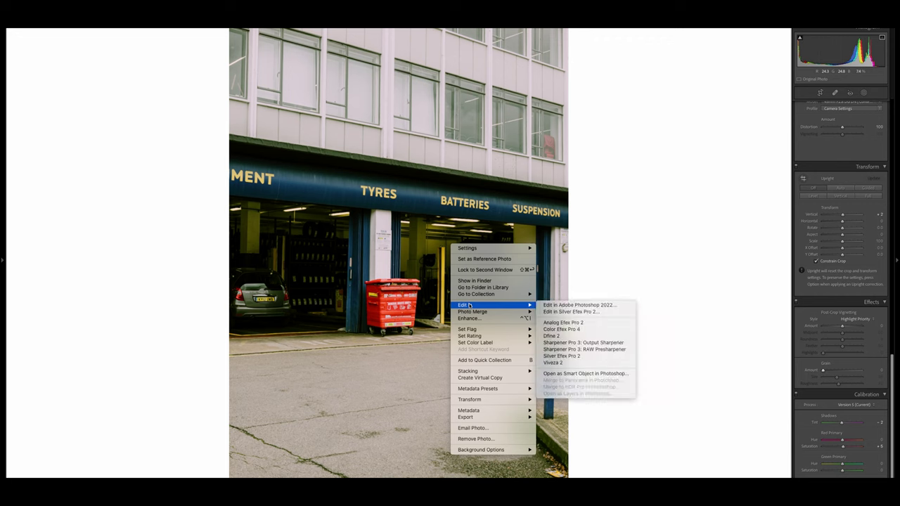
click(557, 306)
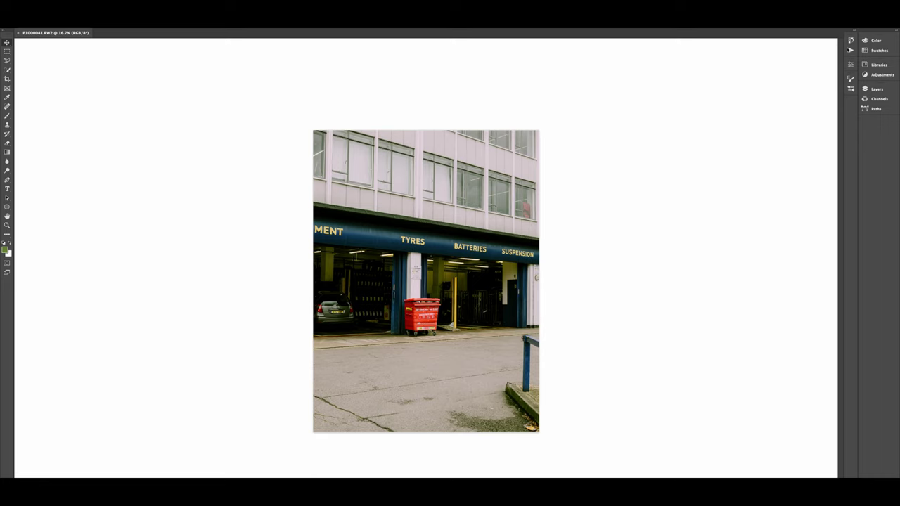
- Play the Keys Grain & Texture '35mm Grain - ISO 400' action on the photo, viewed at 33.3%
click(849, 50)
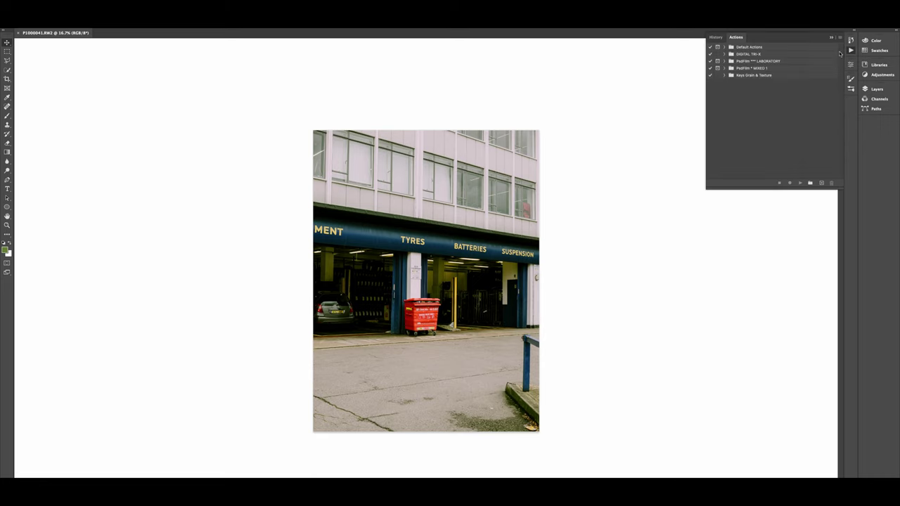
click(723, 75)
click(749, 91)
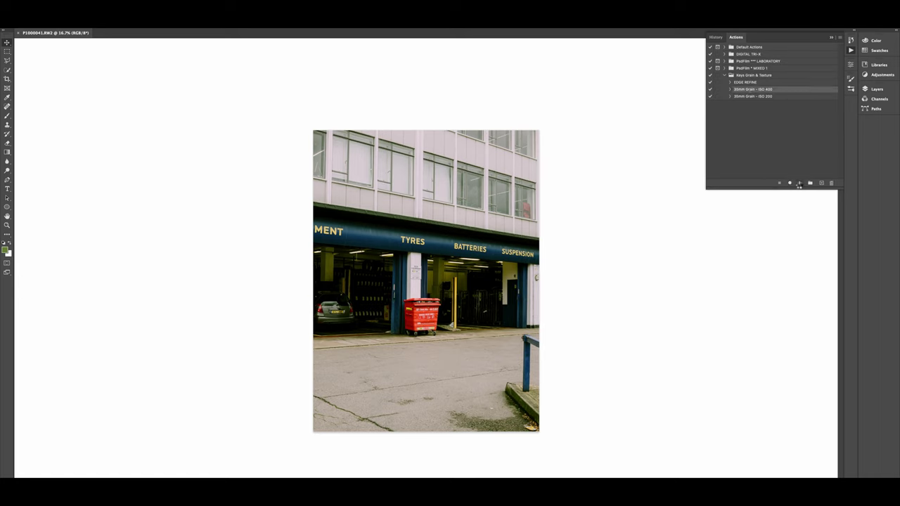
click(799, 183)
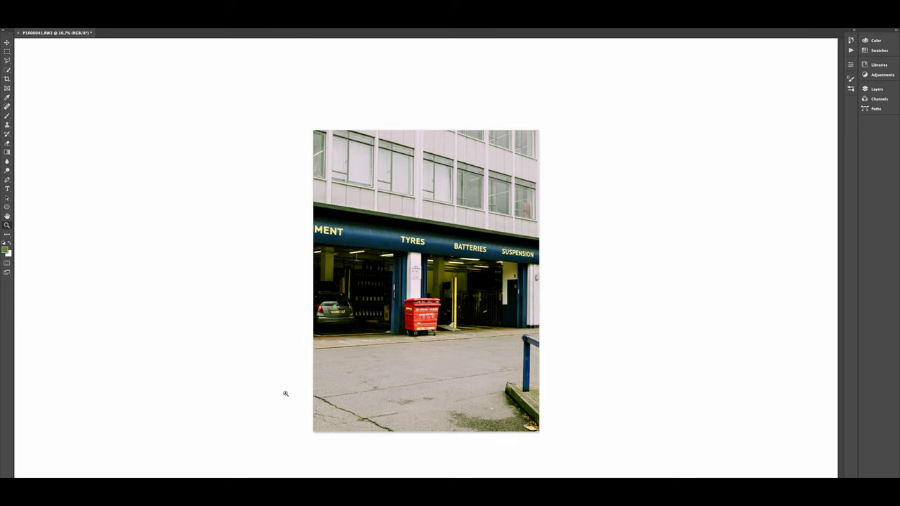
drag(279, 386, 279, 385)
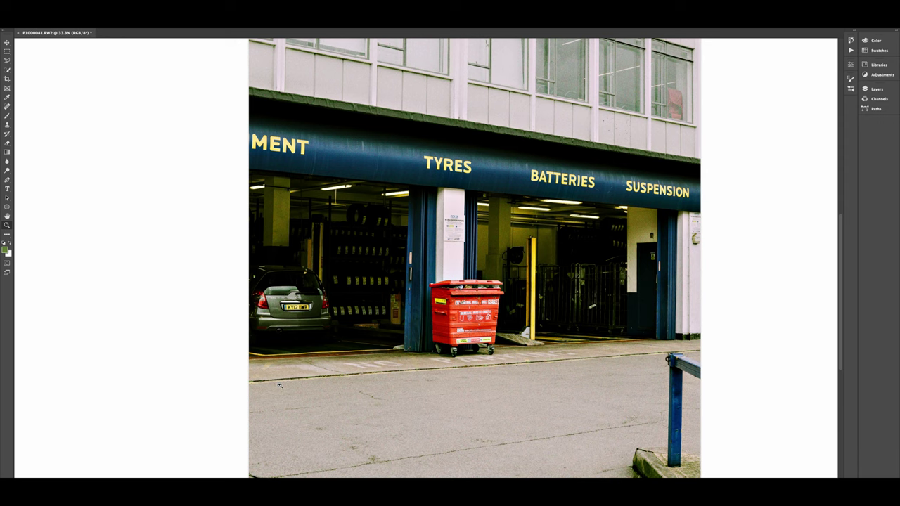
scroll(279, 385, down, 1)
scroll(279, 386, down, 4)
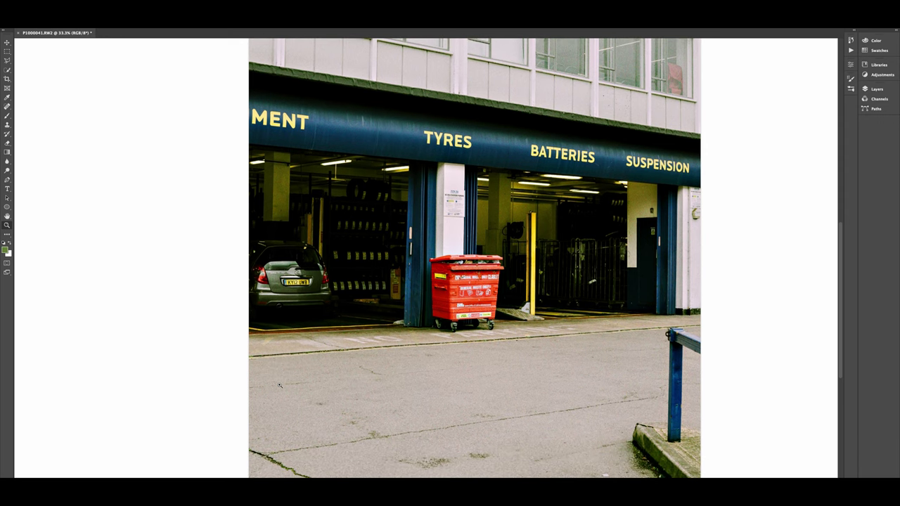
scroll(279, 386, down, 1)
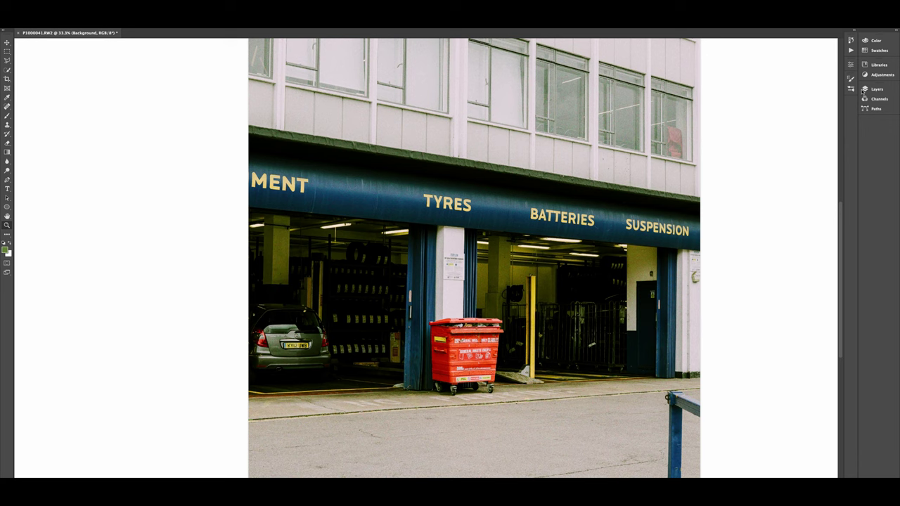
- Unlock the Background as Layer 0 and play the EDGE REFINE action on it
click(877, 89)
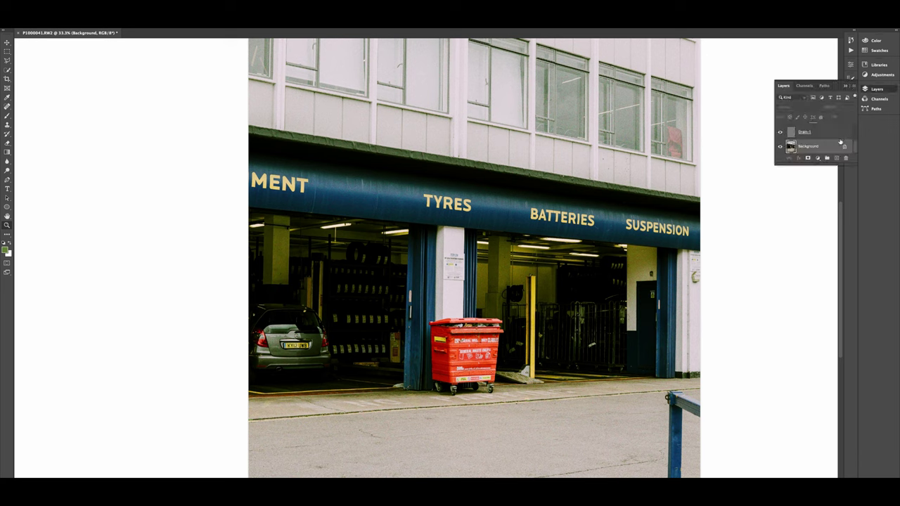
click(845, 146)
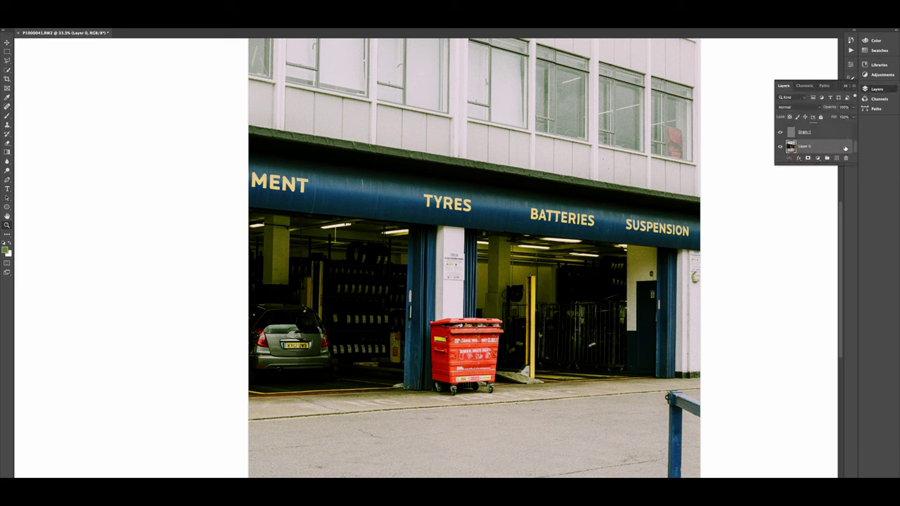
click(851, 51)
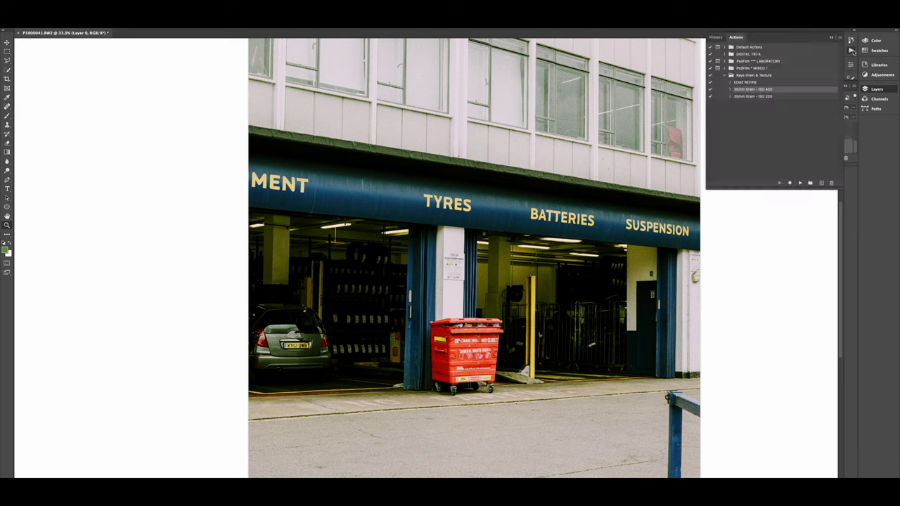
click(756, 83)
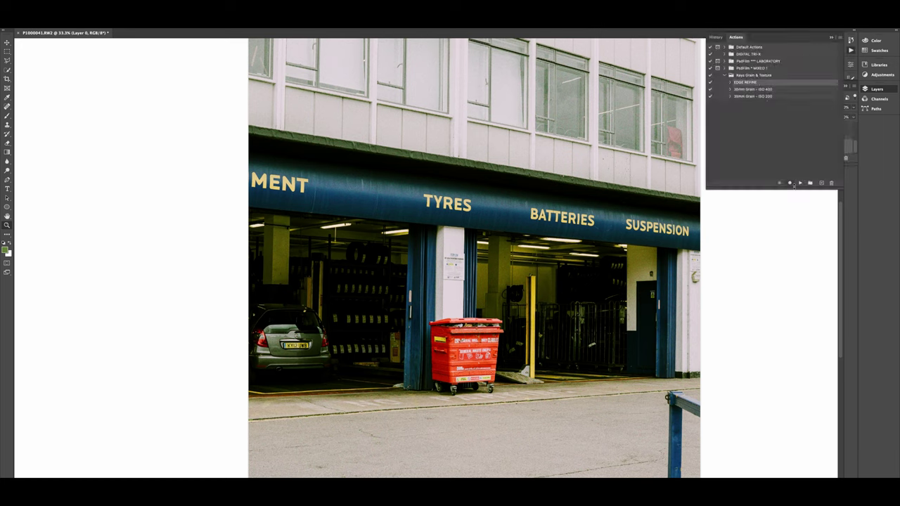
click(799, 183)
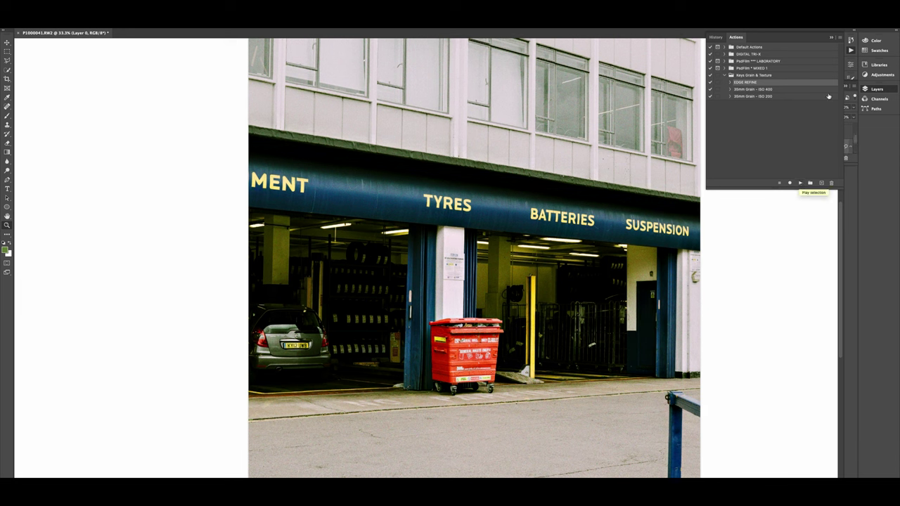
- Toggle the Smart Filters visibility off and back on to compare the sharpening
click(834, 37)
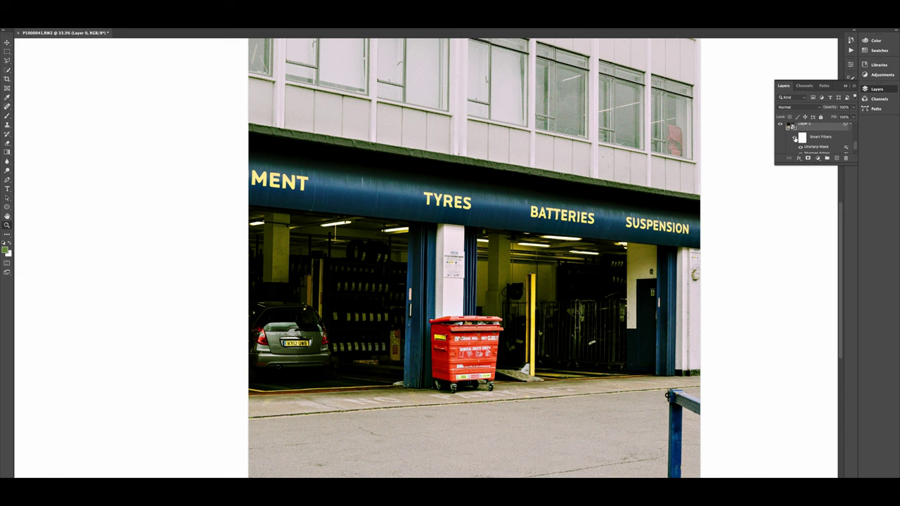
click(794, 138)
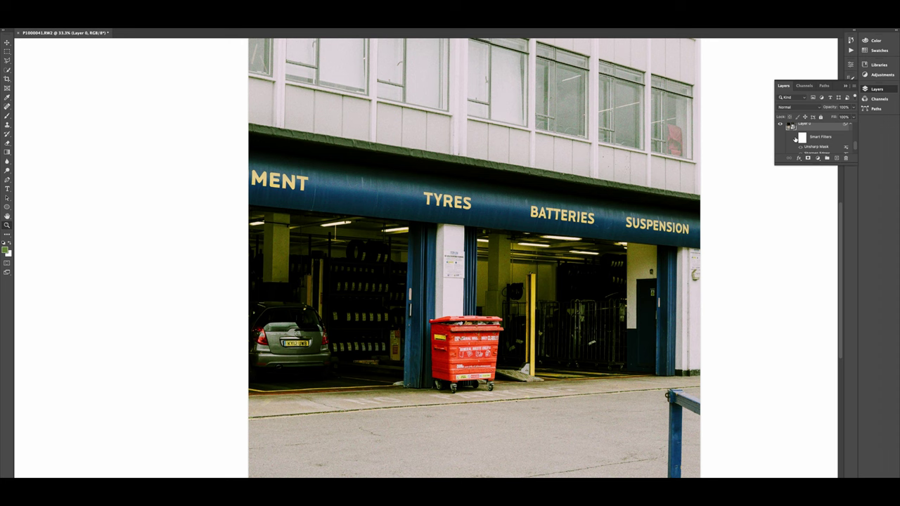
click(795, 138)
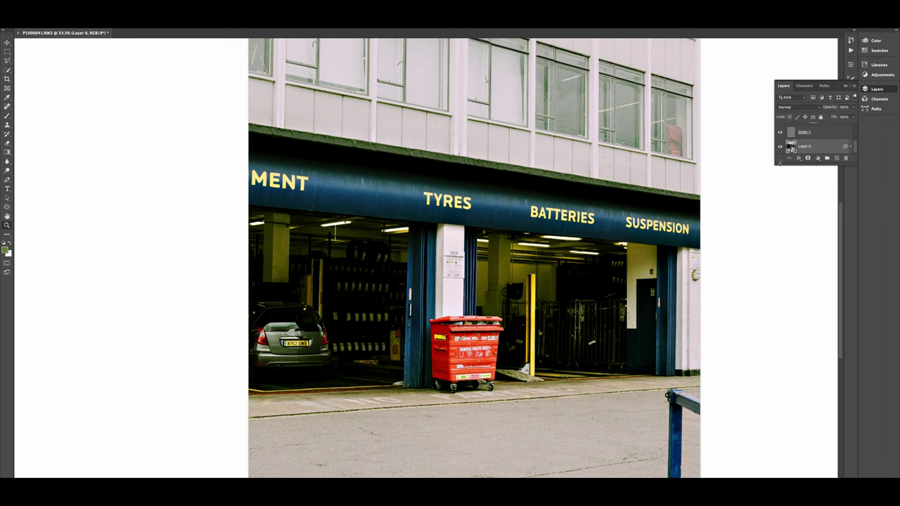
- Flatten Layer 0 and its smart filters into a single Background layer
right_click(804, 147)
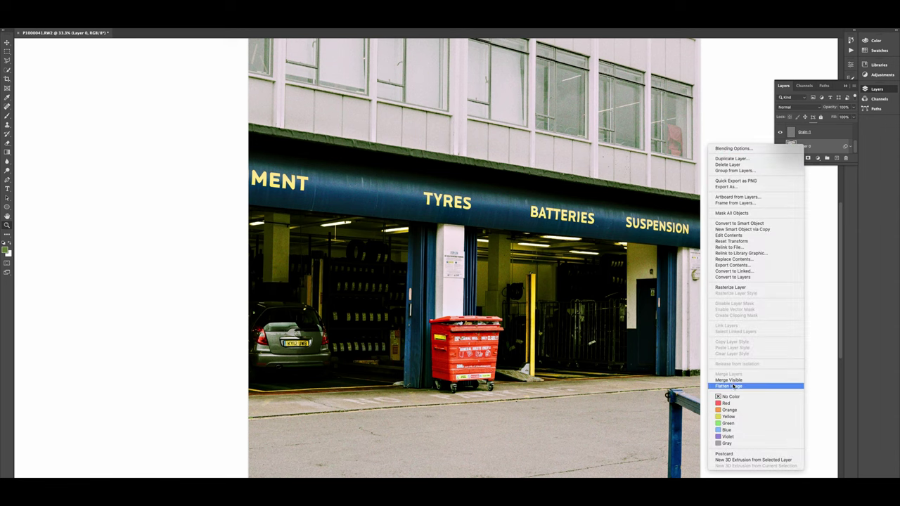
click(733, 386)
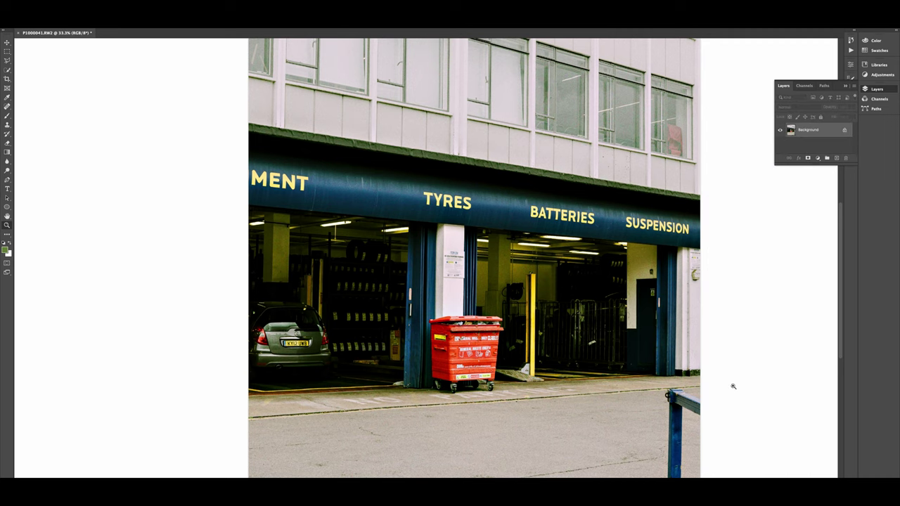